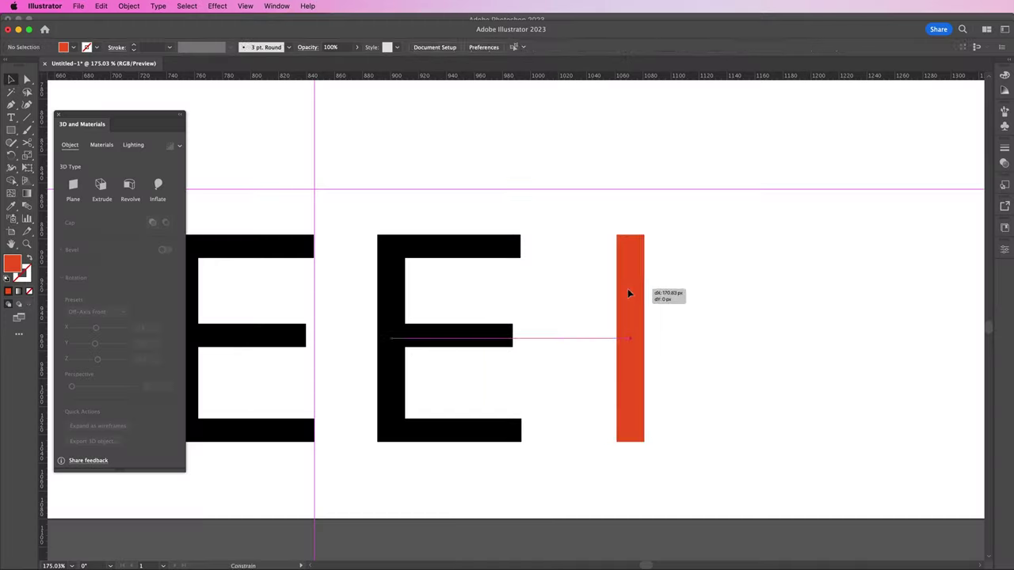
Lay an orange bar over the second E's stem, then add a rotated copy over its top arm, trimmed to the arm's length
left_click_drag(627, 290, 487, 294)
scroll(402, 289, "up", 3)
left_click_drag(500, 205, 552, 417)
mouse_move(502, 363)
left_mouse_down()
mouse_move(678, 268)
mouse_move(596, 226)
left_mouse_up()
left_click_drag(696, 225, 583, 229)
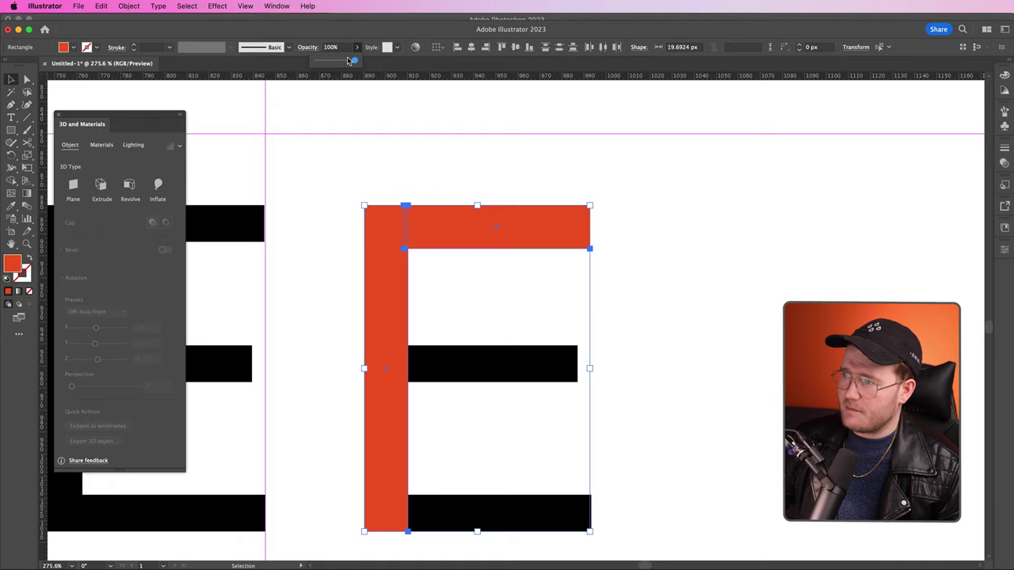
Set the orange bars to 54% opacity and thin the top-arm bar from 19.69 px to 15.74 px tall
left_click_drag(348, 61, 336, 62)
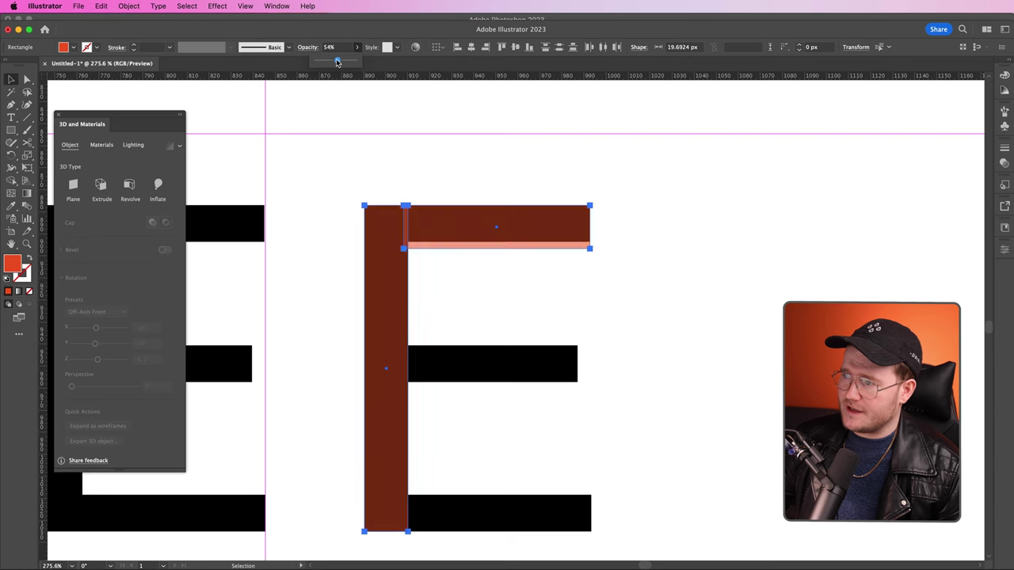
left_click(515, 265)
key("z")
left_click(483, 251)
left_click(546, 285)
left_click(546, 285, "alt")
key("v")
left_click(377, 207)
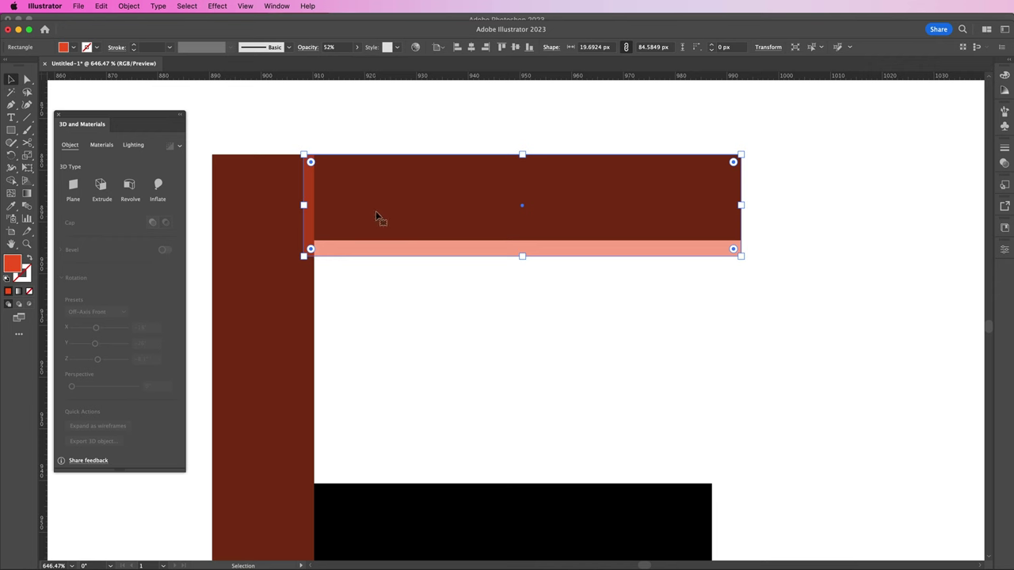
left_click_drag(526, 257, 481, 248)
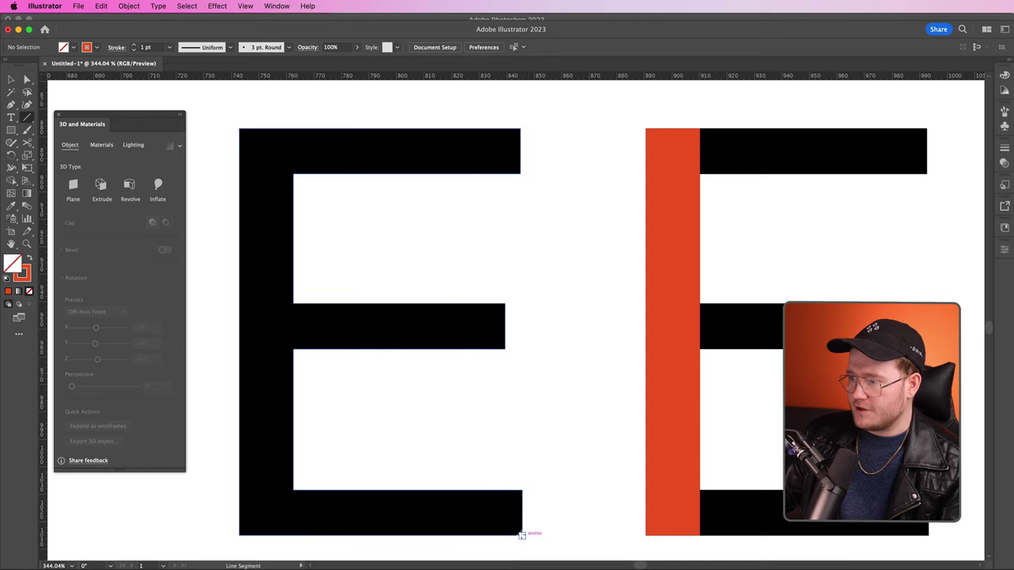
Draw a vertical reference line from the first E's bottom arm up to its top arm
left_click_drag(522, 536, 528, 404)
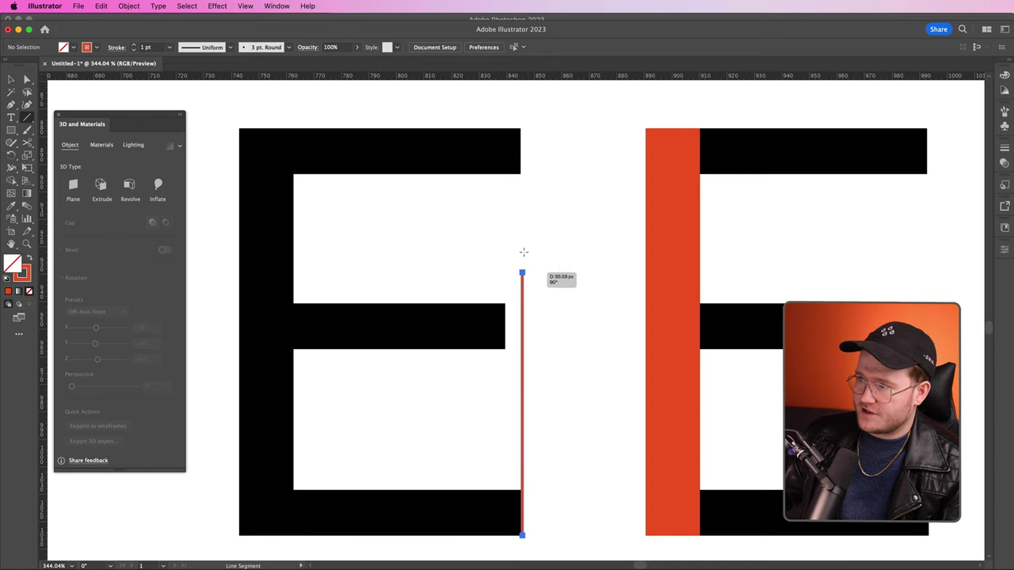
left_click_drag(536, 118, 535, 118)
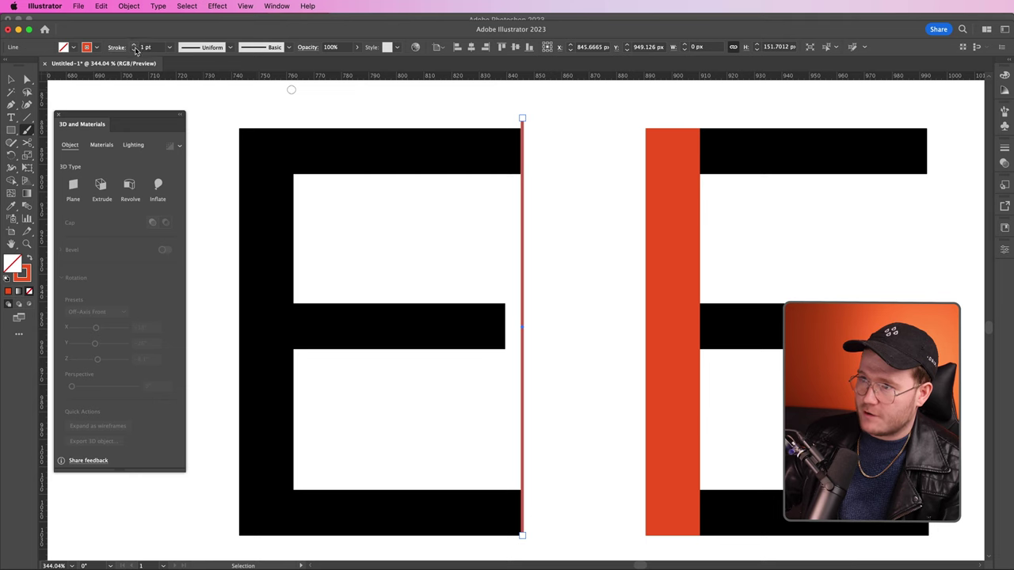
key("z")
left_click_drag(506, 135, 525, 161)
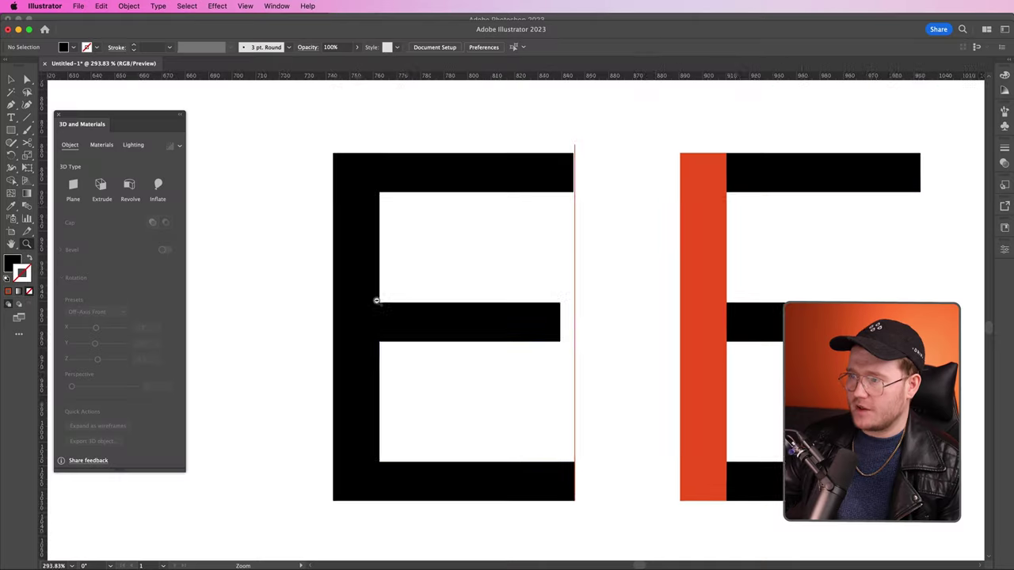
scroll(376, 301, "down", 2)
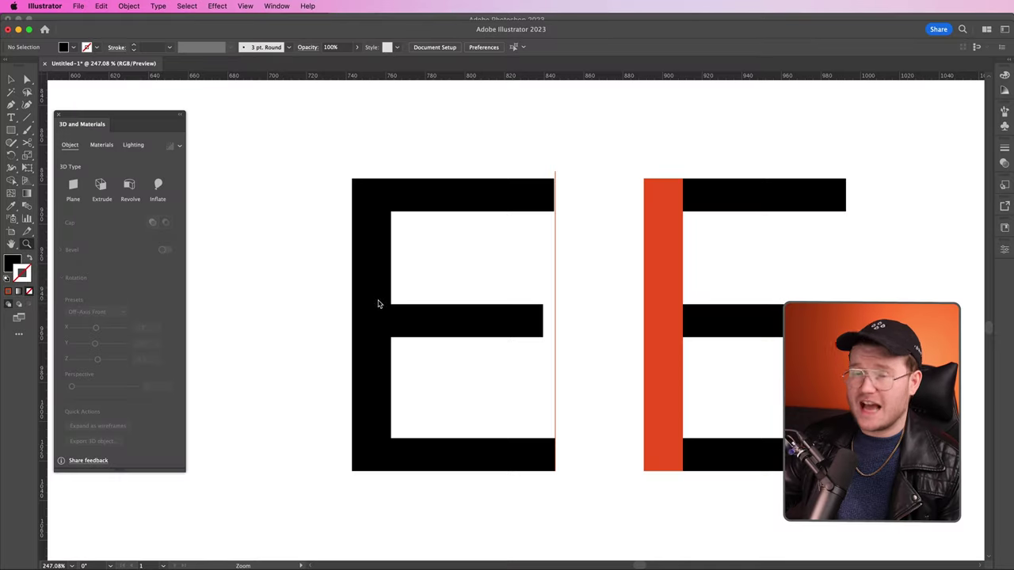
Nudge the first E's middle arm slightly right, then zoom in around it
key("v")
left_click(554, 317)
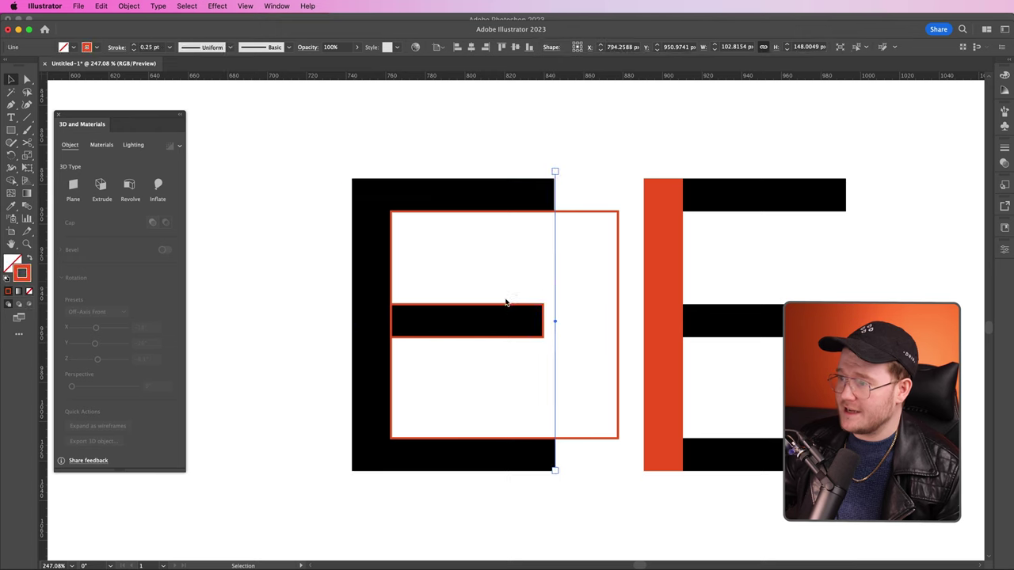
left_click_drag(512, 348, 513, 348)
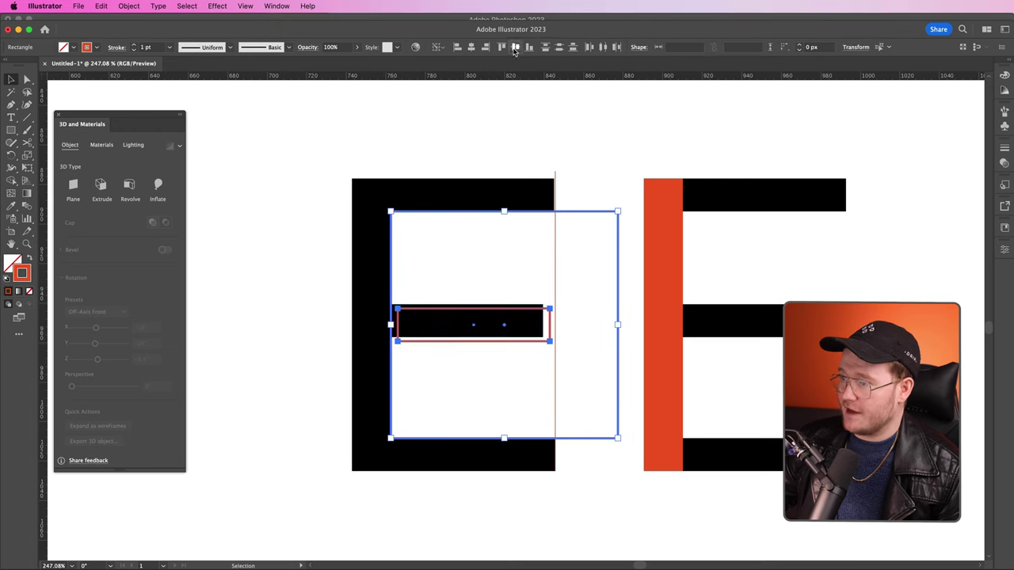
key("super+shift+a")
key("z")
left_click(473, 343)
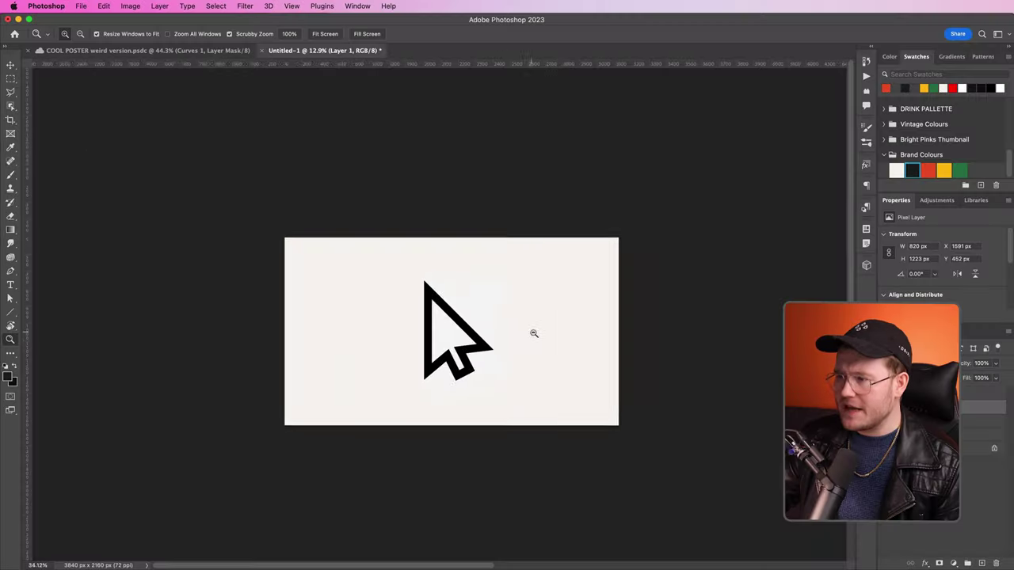
left_click_drag(534, 333, 575, 345)
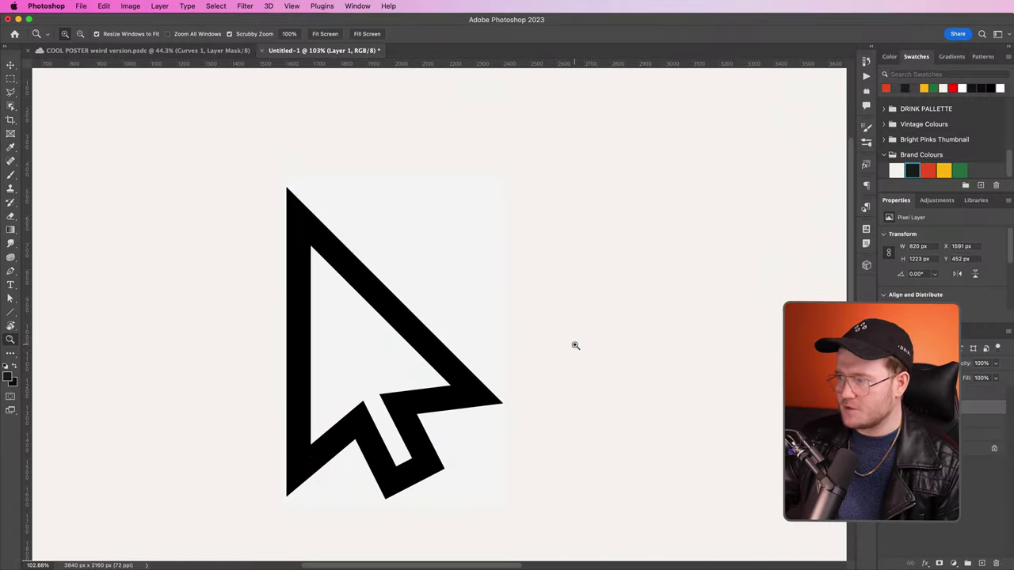
key("u")
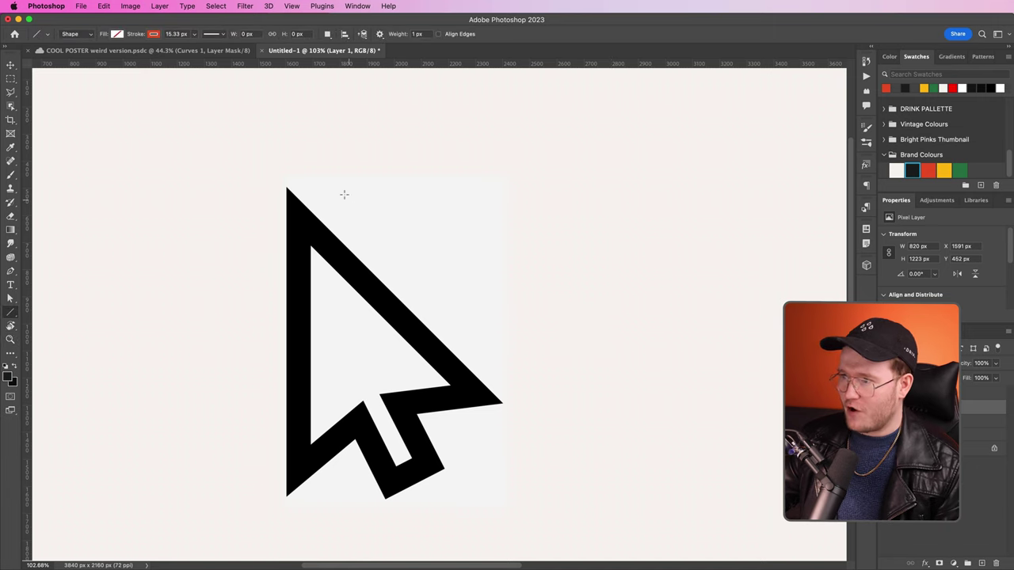
left_click_drag(287, 188, 337, 313)
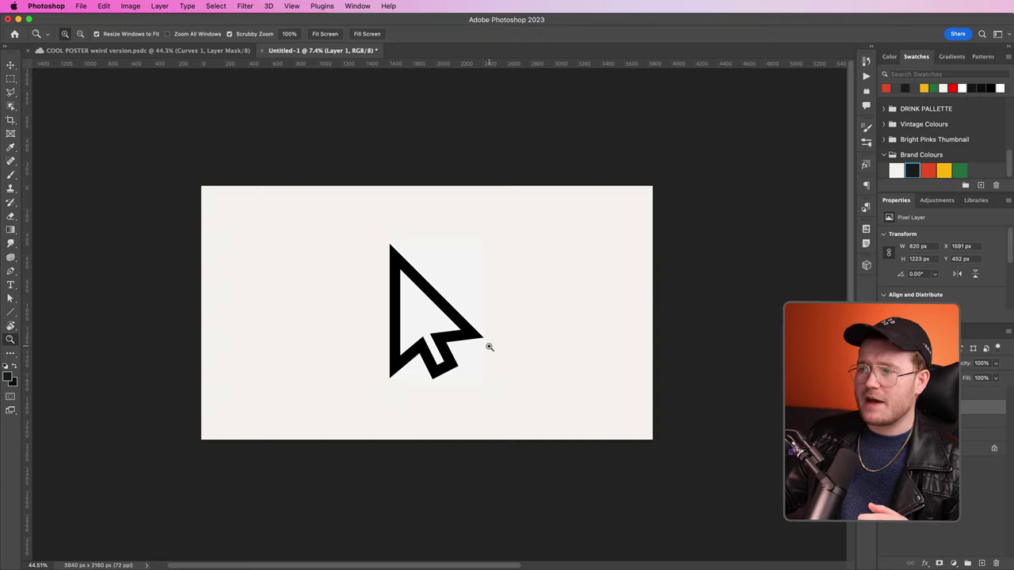
left_click_drag(487, 344, 457, 358)
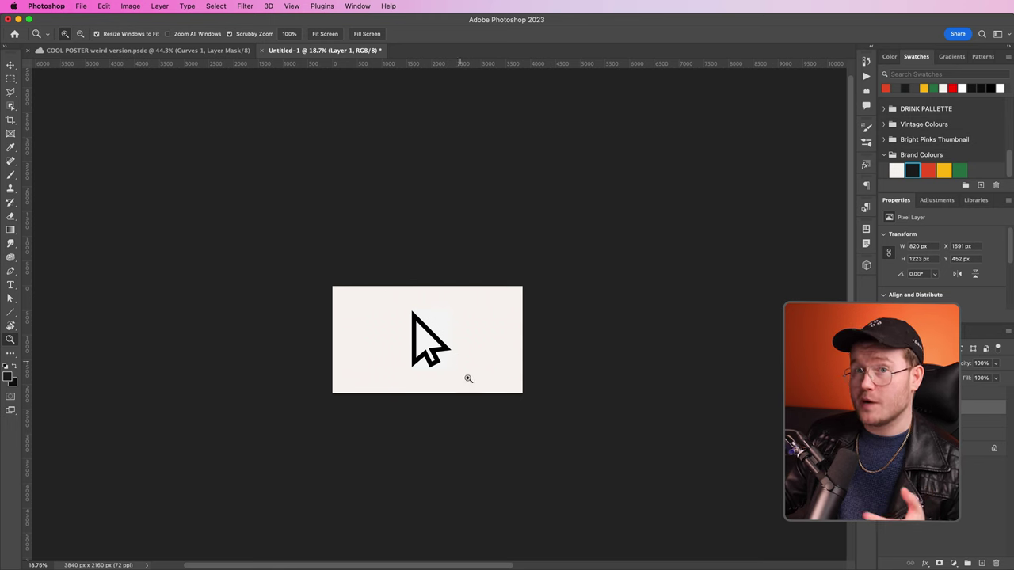
left_click_drag(466, 346, 410, 358)
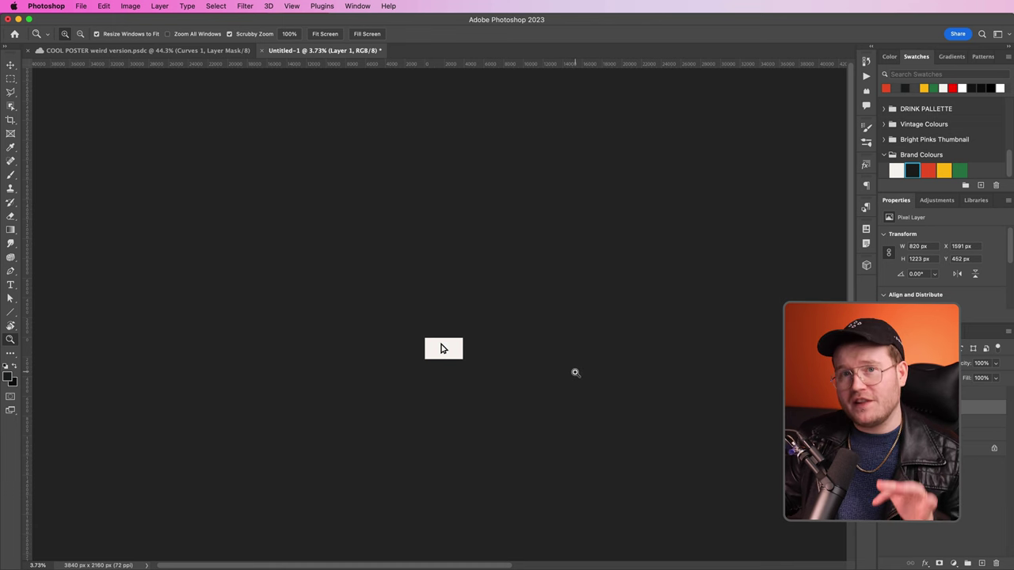
left_click_drag(550, 354, 489, 363)
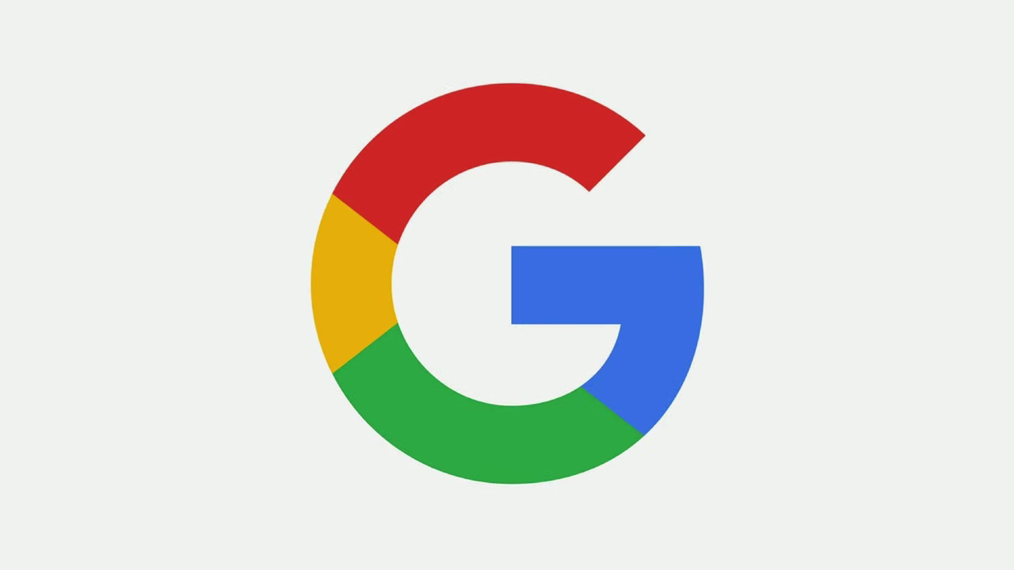
Draw a circle centred on the Google G and fitted to its outer edge
left_click_drag(335, 85, 702, 405)
left_click_drag(703, 313, 695, 310)
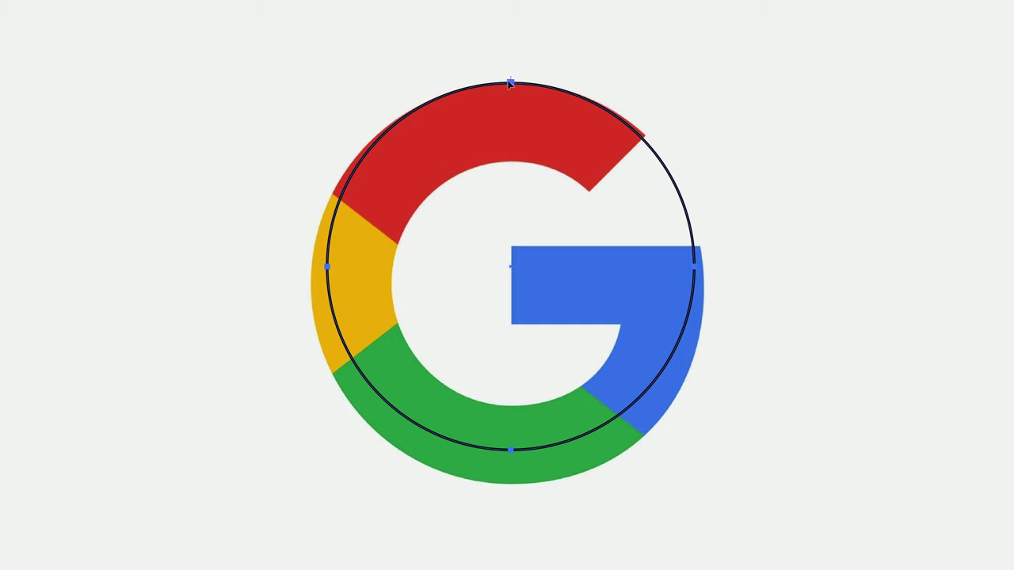
left_click_drag(518, 496, 531, 506)
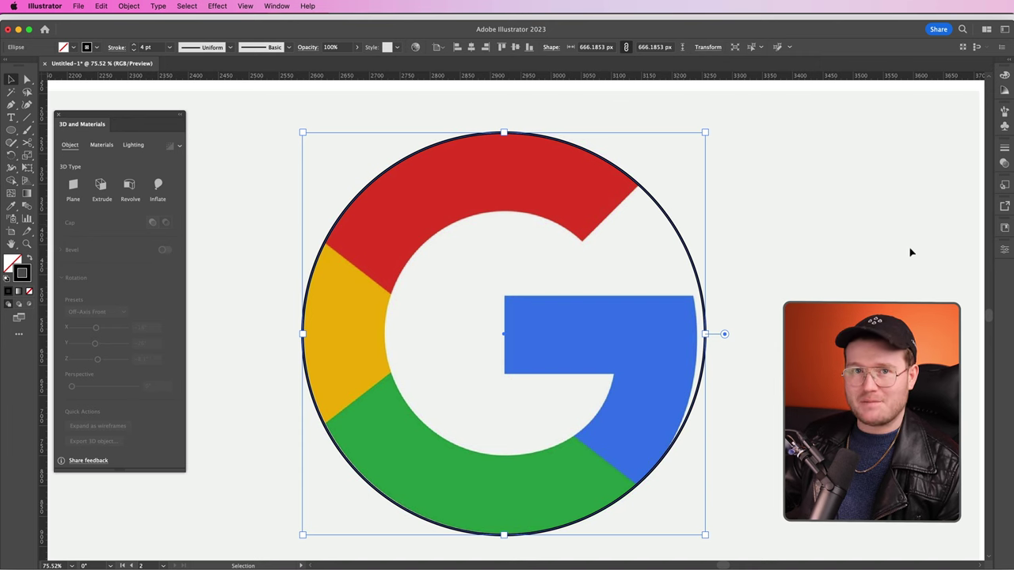
left_click(908, 252)
key("z")
left_click_drag(702, 331, 604, 327)
Scale a concentric copy of the circle down to the G's inner edge
key("v")
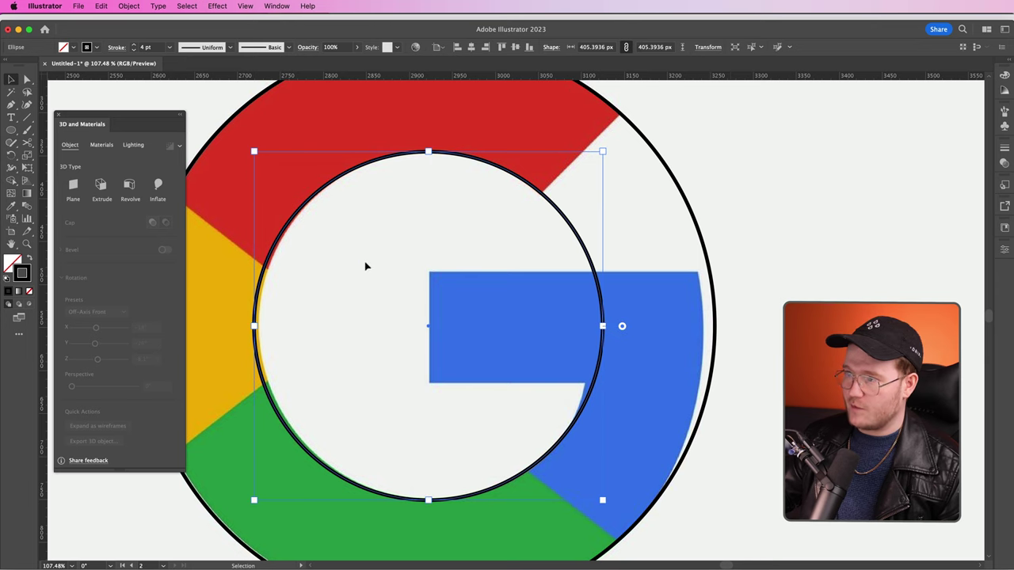
left_click_drag(599, 325, 601, 327)
left_click(749, 272)
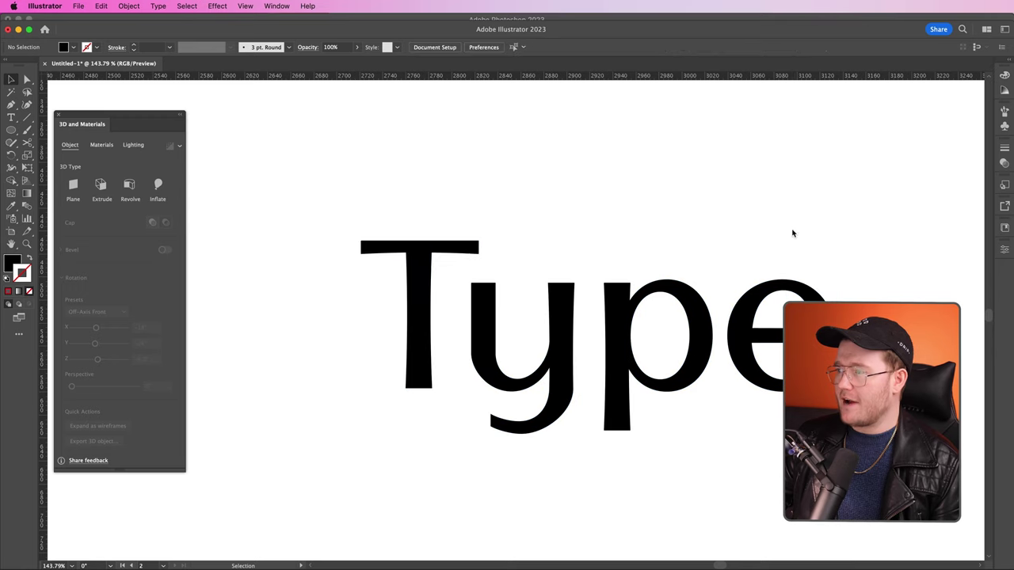
left_click_drag(775, 238, 651, 426)
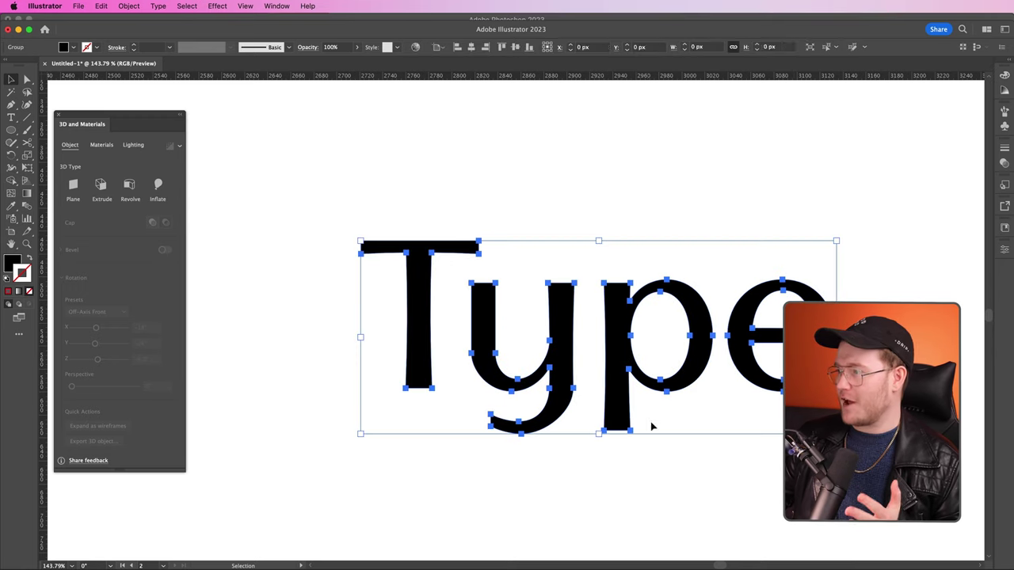
left_click(520, 233)
key("z")
left_click_drag(545, 233, 576, 233)
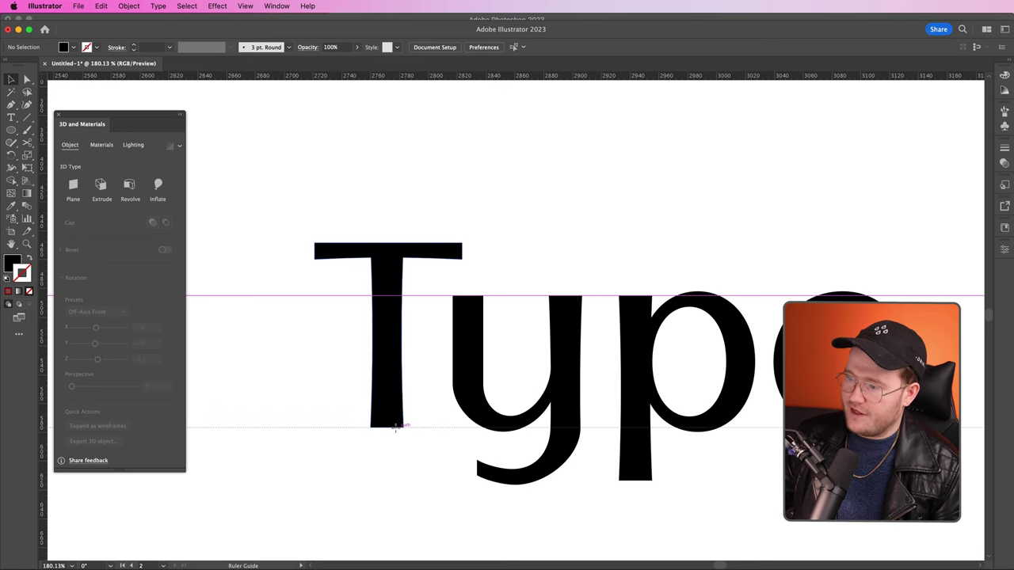
left_click(358, 415)
key("v")
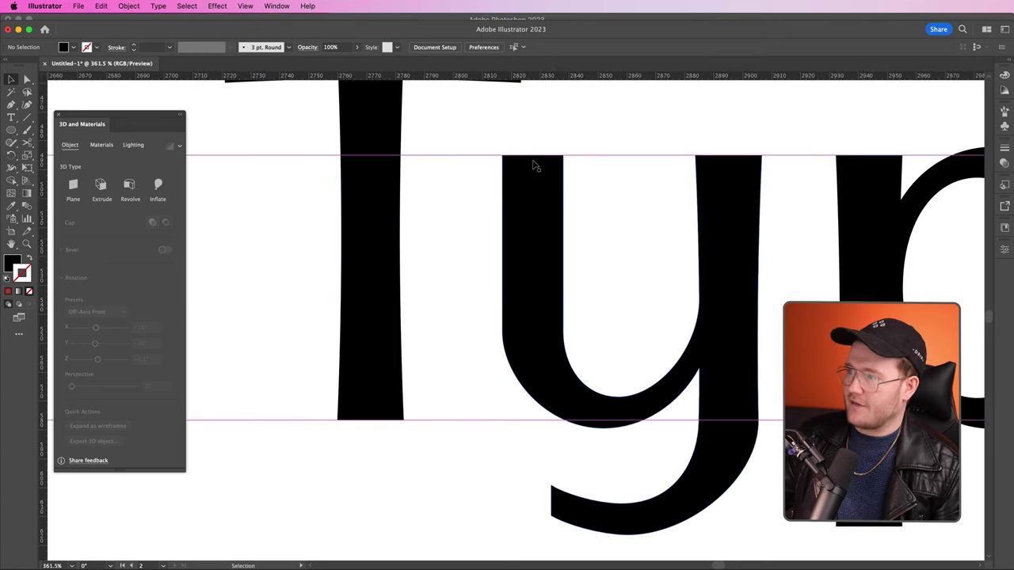
key("z")
left_click_drag(494, 193, 398, 191)
left_click_drag(656, 234, 391, 332)
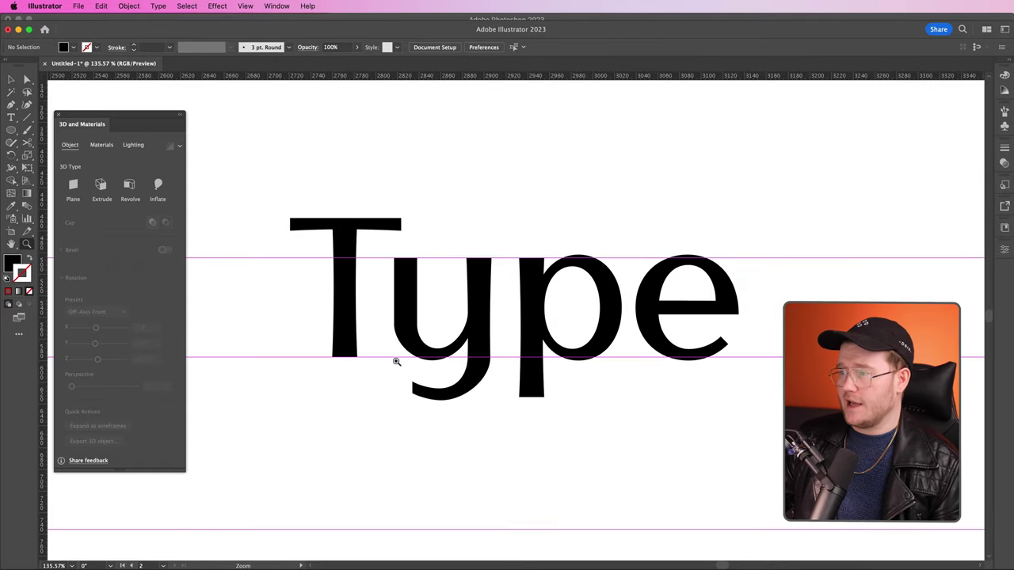
scroll(526, 381, "down", 10)
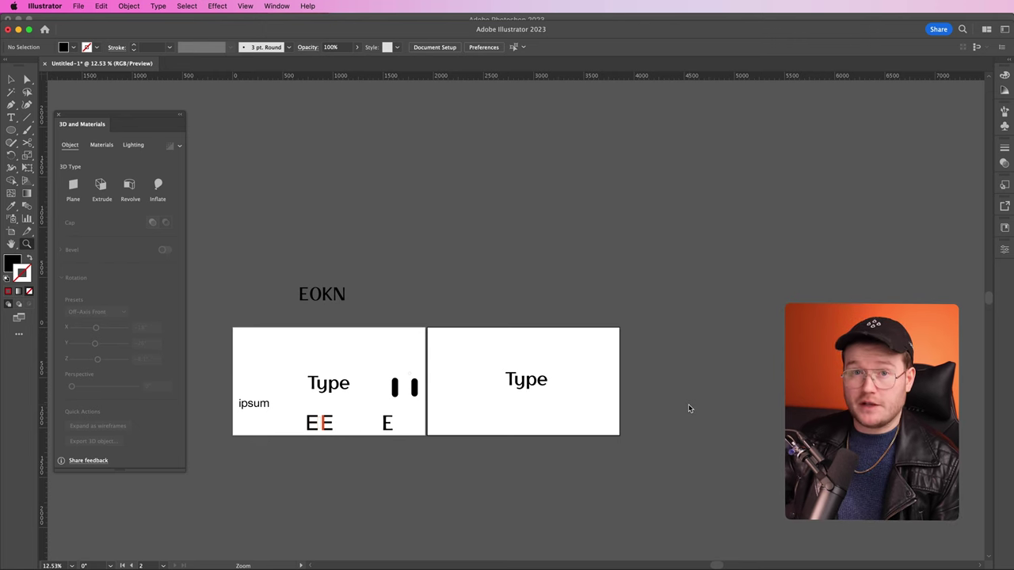
left_click_drag(519, 386, 602, 385)
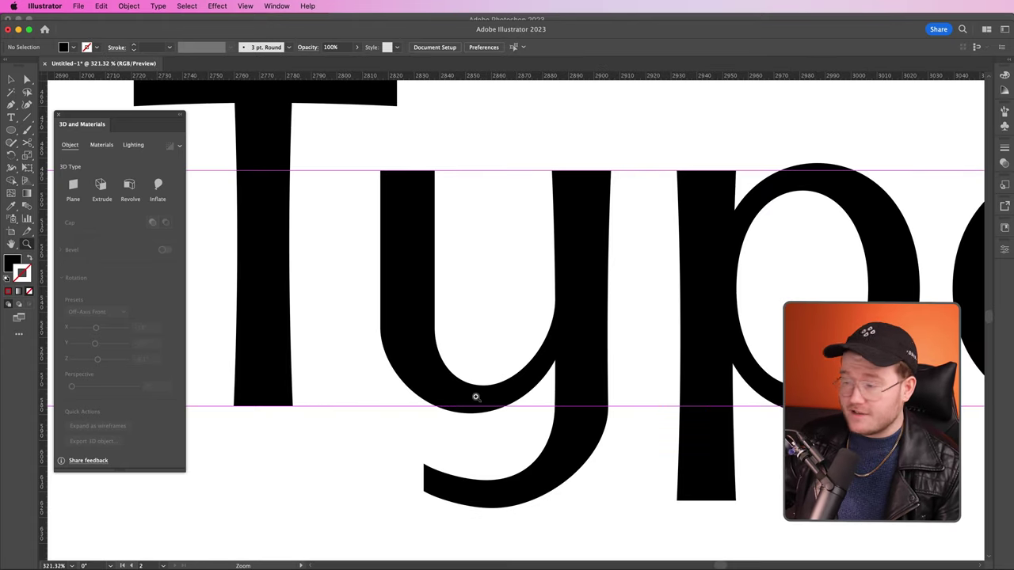
scroll(600, 412, "right", 6)
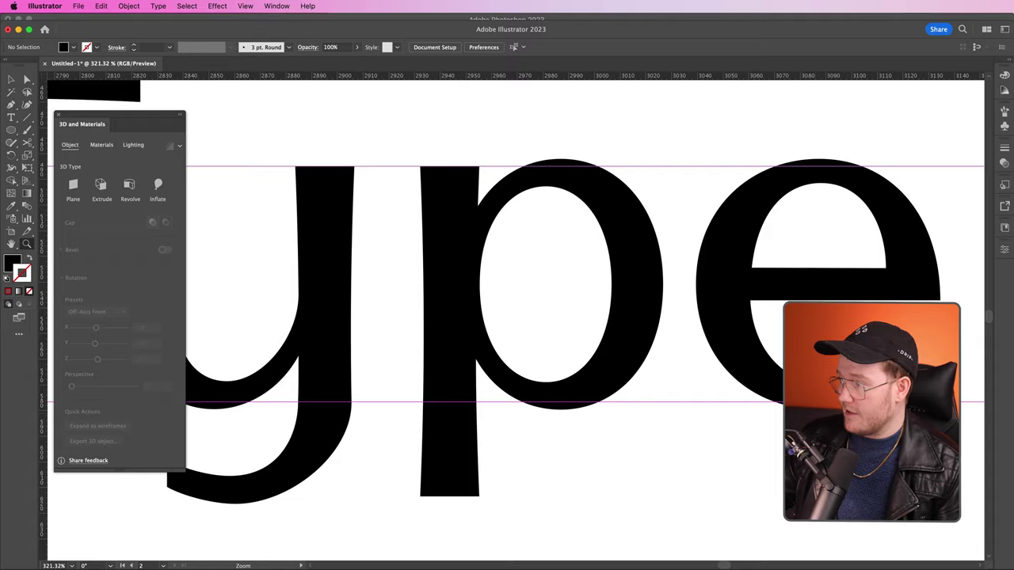
scroll(545, 446, "left", 10)
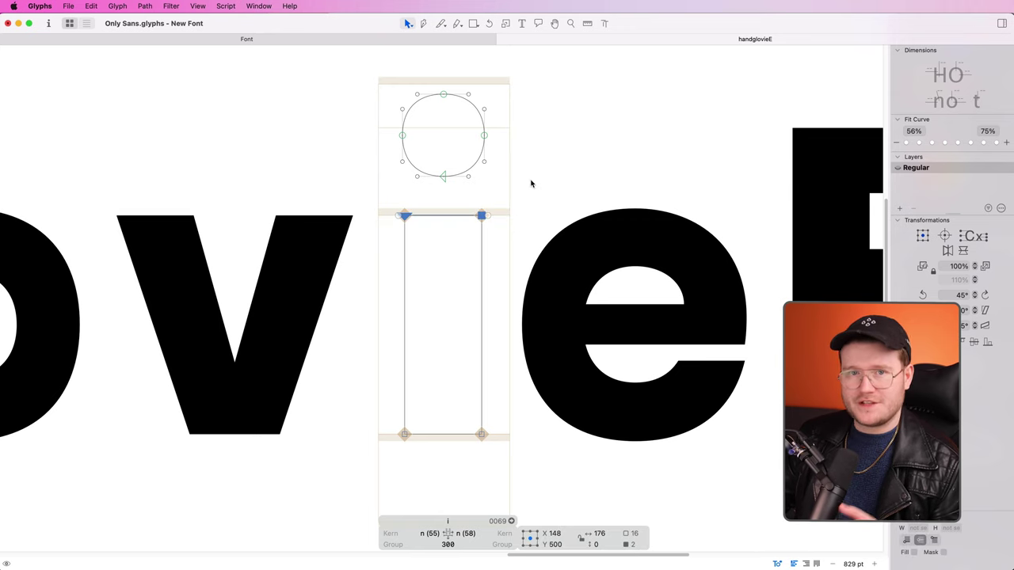
left_click(529, 184)
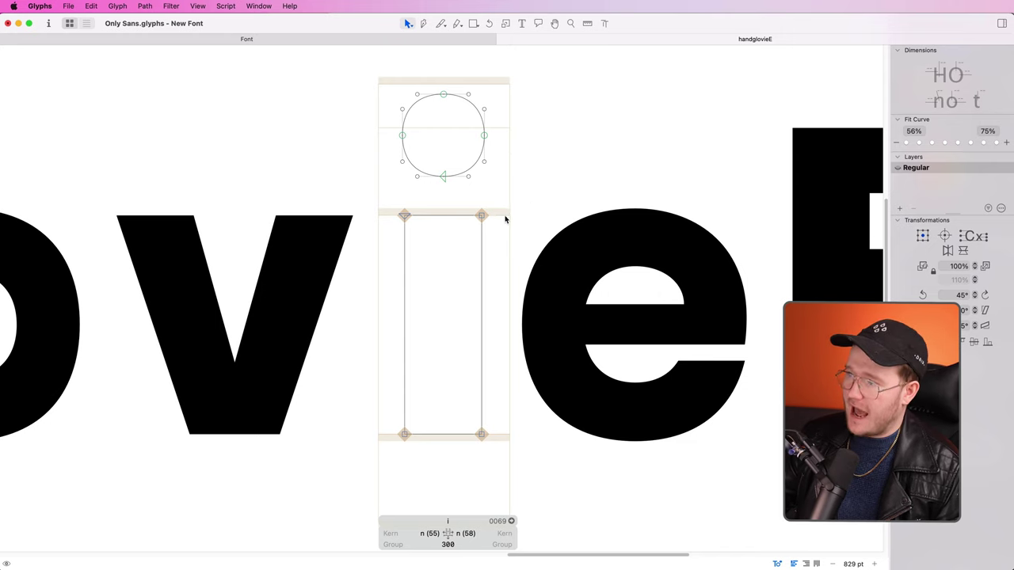
mouse_move(502, 430)
left_mouse_down()
mouse_move(403, 227)
mouse_move(515, 441)
left_mouse_up()
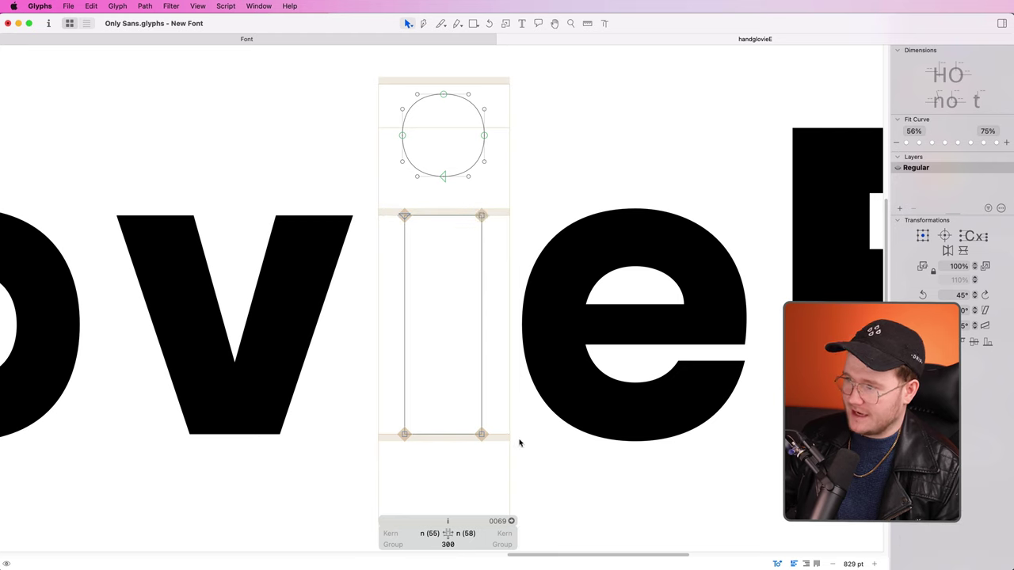
scroll(476, 241, "up", 5)
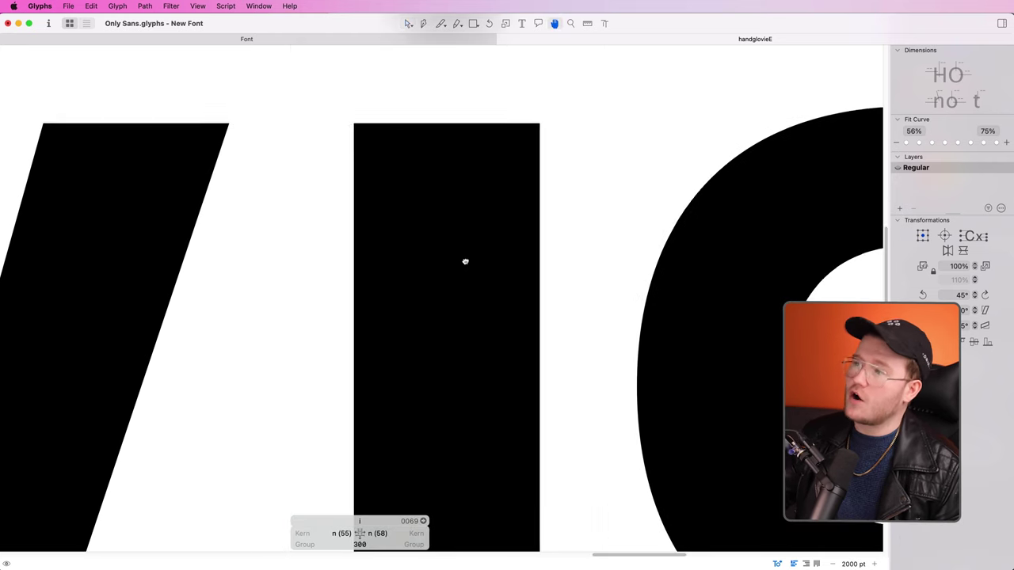
scroll(465, 261, "up", 2)
scroll(402, 239, "down", 10)
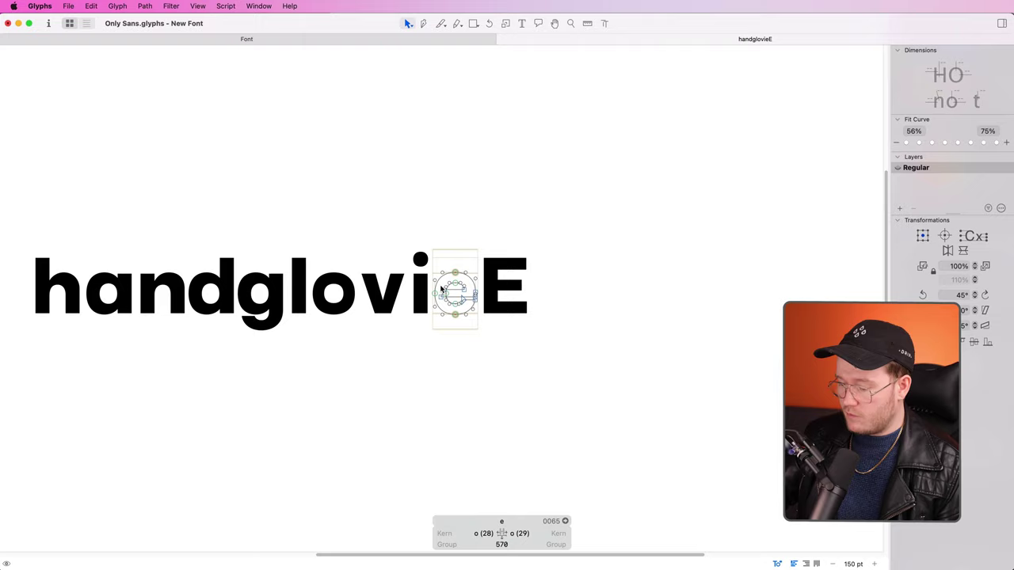
scroll(444, 285, "up", 8)
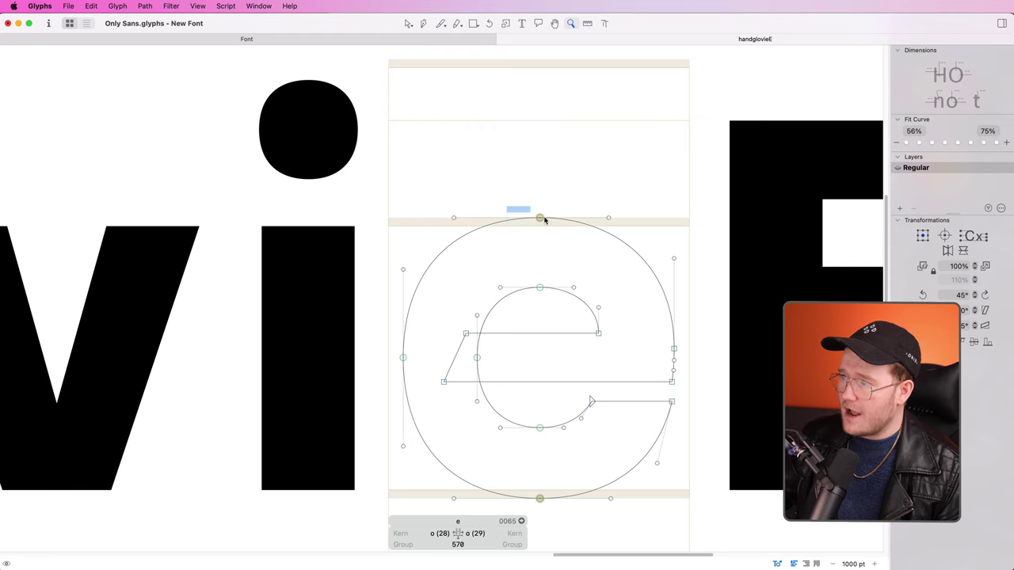
left_click_drag(544, 220, 563, 232)
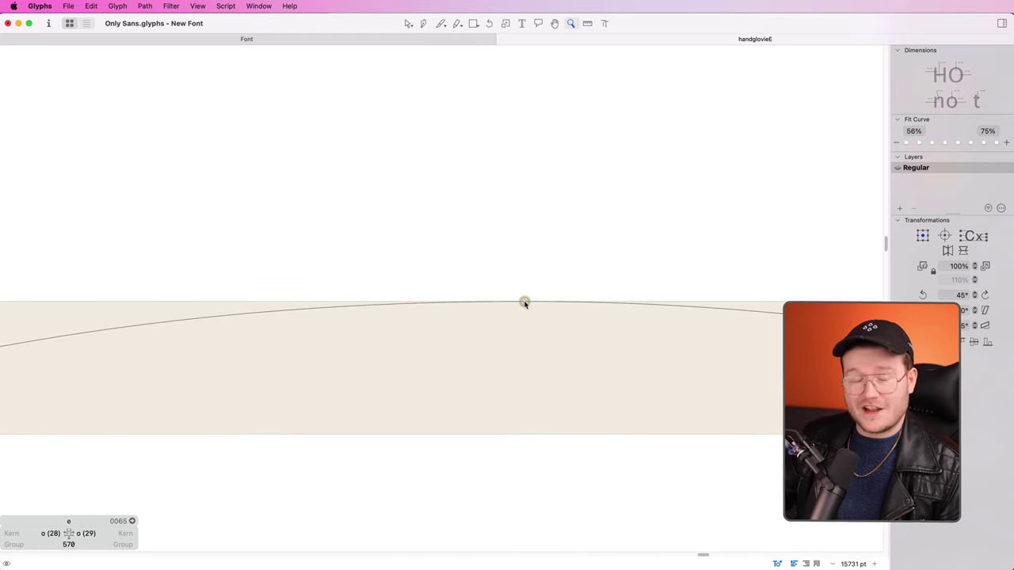
key("v")
key("super+0")
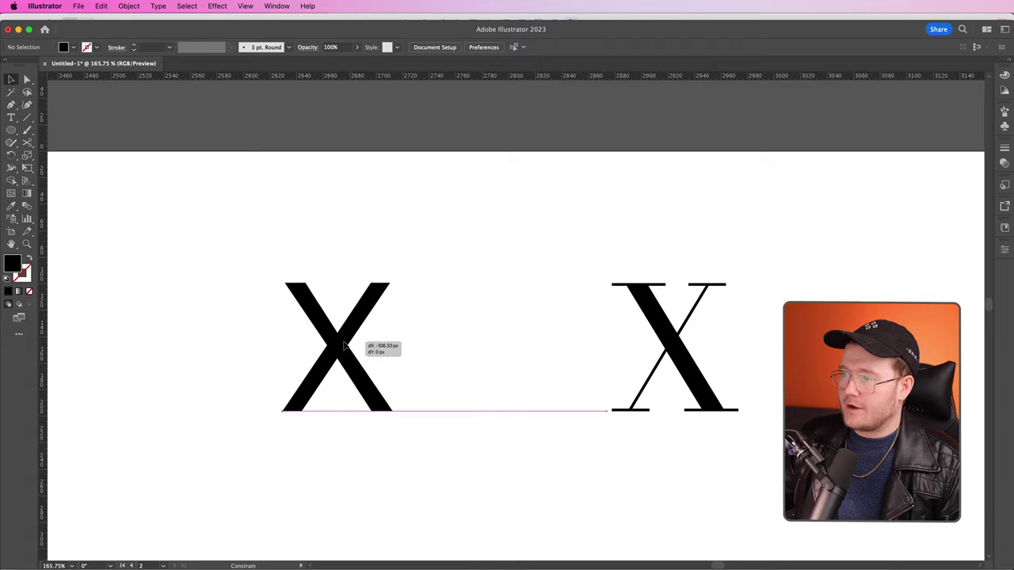
left_click(362, 344)
key("z")
left_click(382, 339)
left_click_drag(382, 339, 547, 323)
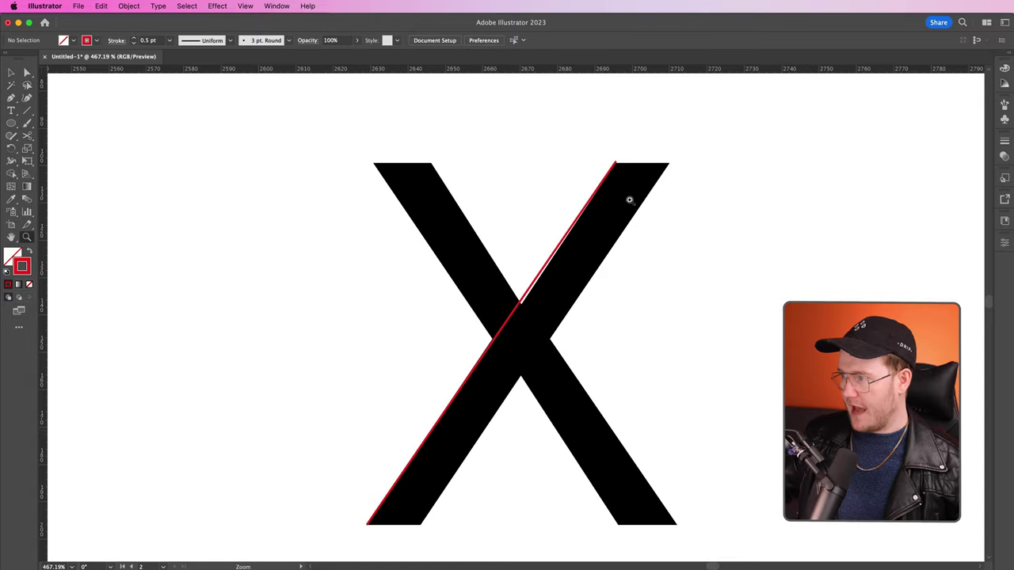
Move the middle Didot X left beside the others and magnify where its thin diagonal crosses the thick stroke
mouse_move(528, 292)
left_mouse_down()
mouse_move(611, 310)
mouse_move(530, 298)
left_mouse_up()
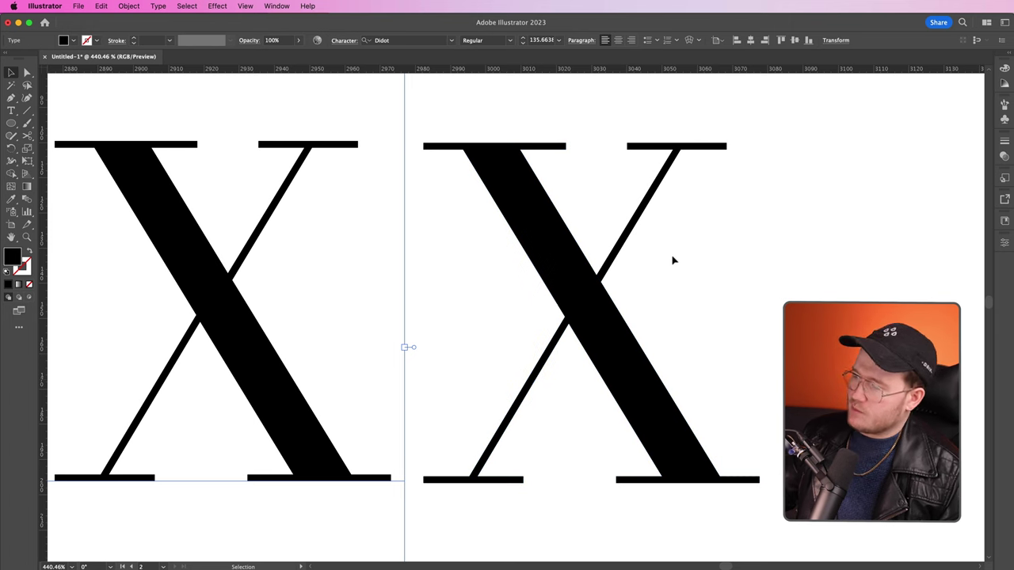
left_click(673, 261)
key("z")
left_click_drag(656, 285, 672, 305)
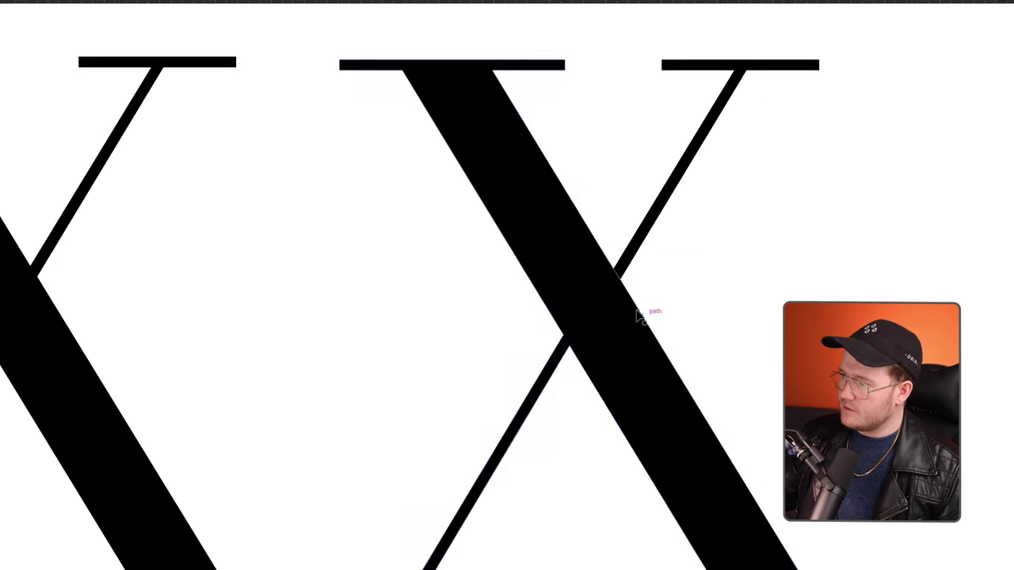
left_click_drag(603, 269, 599, 265)
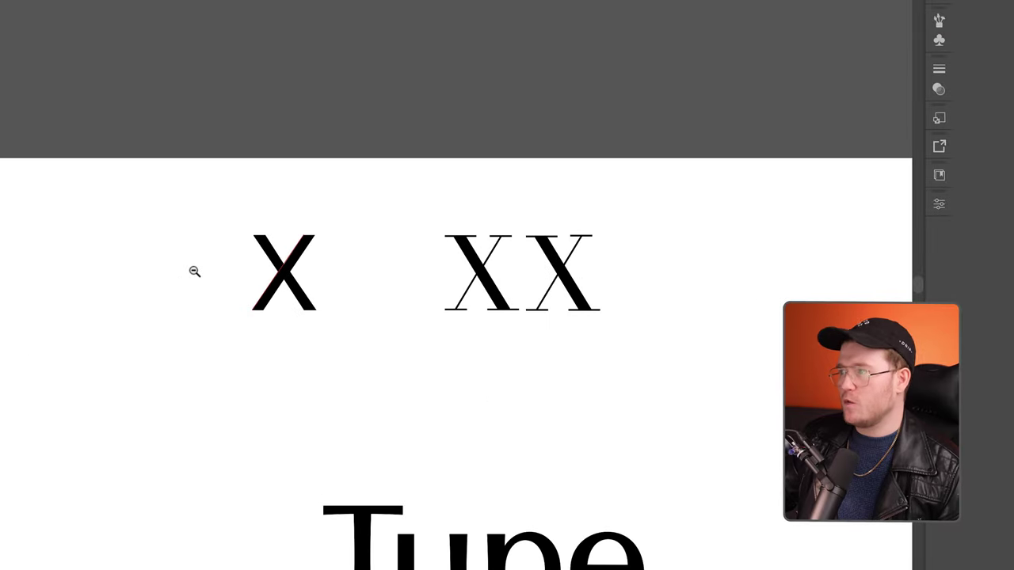
left_click_drag(192, 269, 288, 288)
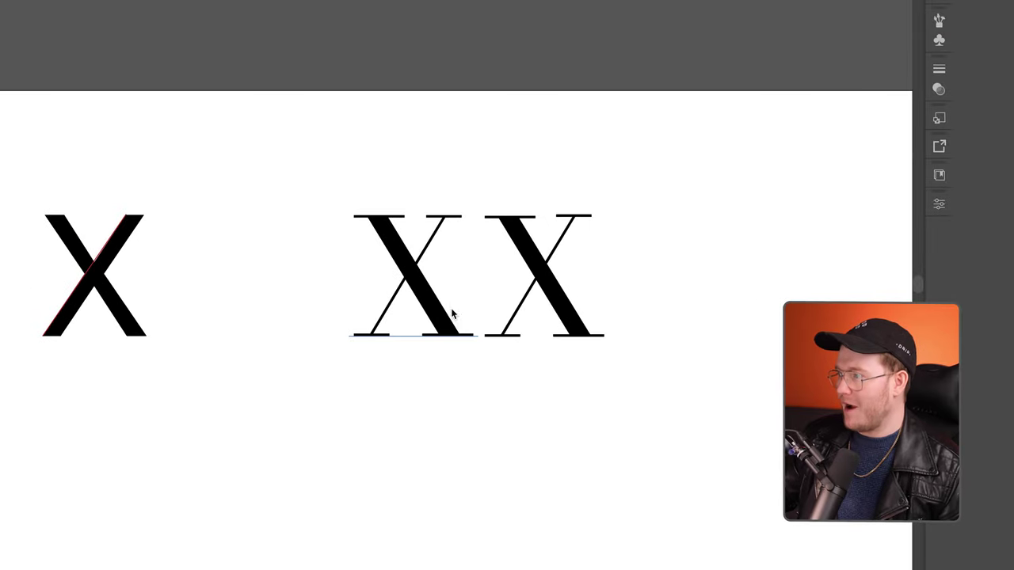
left_click_drag(425, 275, 396, 294)
scroll(396, 294, "up", 2)
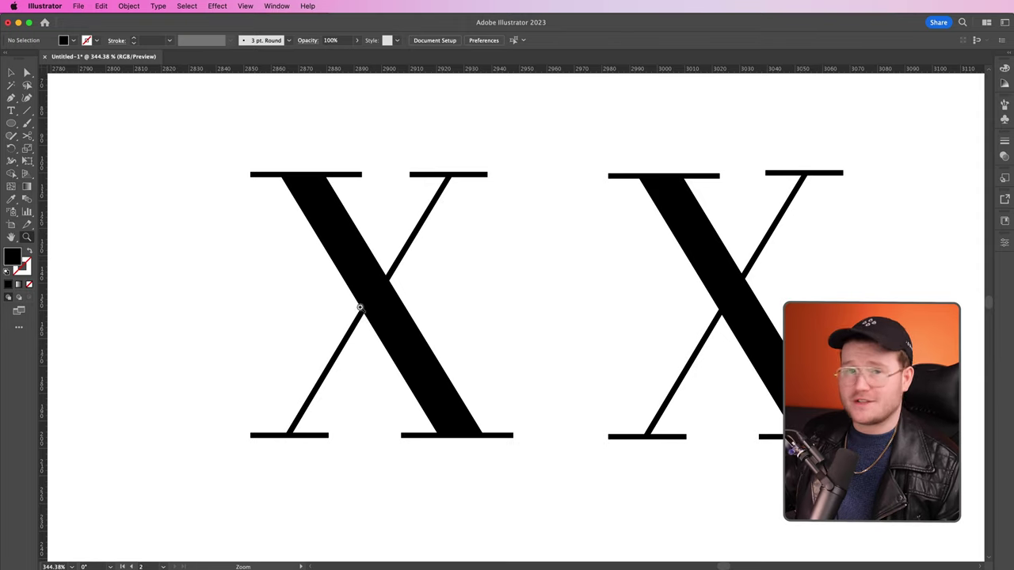
left_click_drag(360, 307, 417, 312)
mouse_move(932, 253)
left_mouse_down()
mouse_move(647, 259)
mouse_move(637, 196)
left_mouse_up()
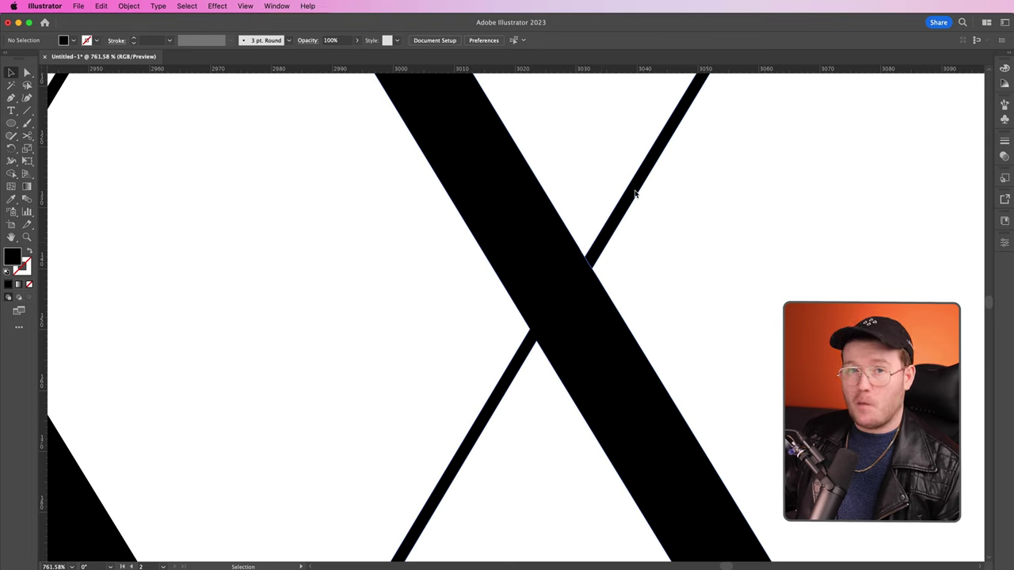